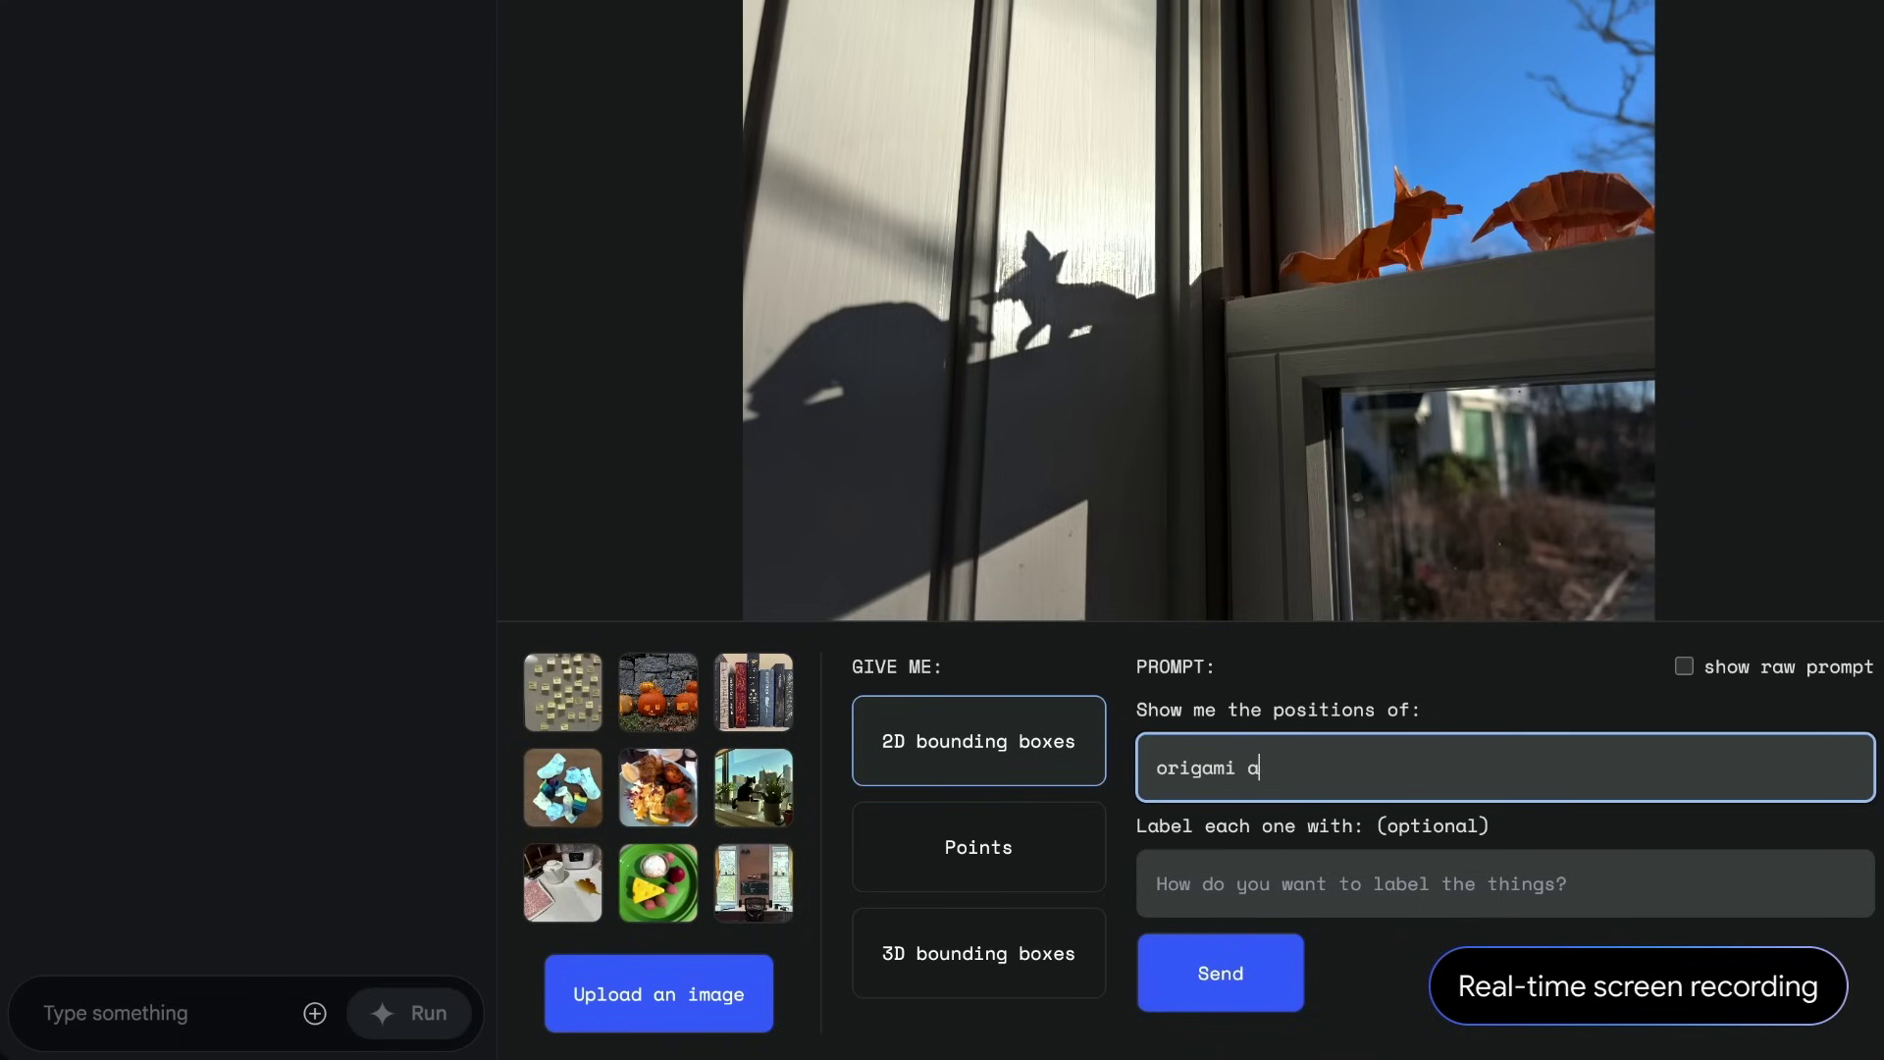
text(nimals)
- Run box detection on the origami photo for the animals, the fox's shadow, then the armadillo's shadow
click(1212, 989)
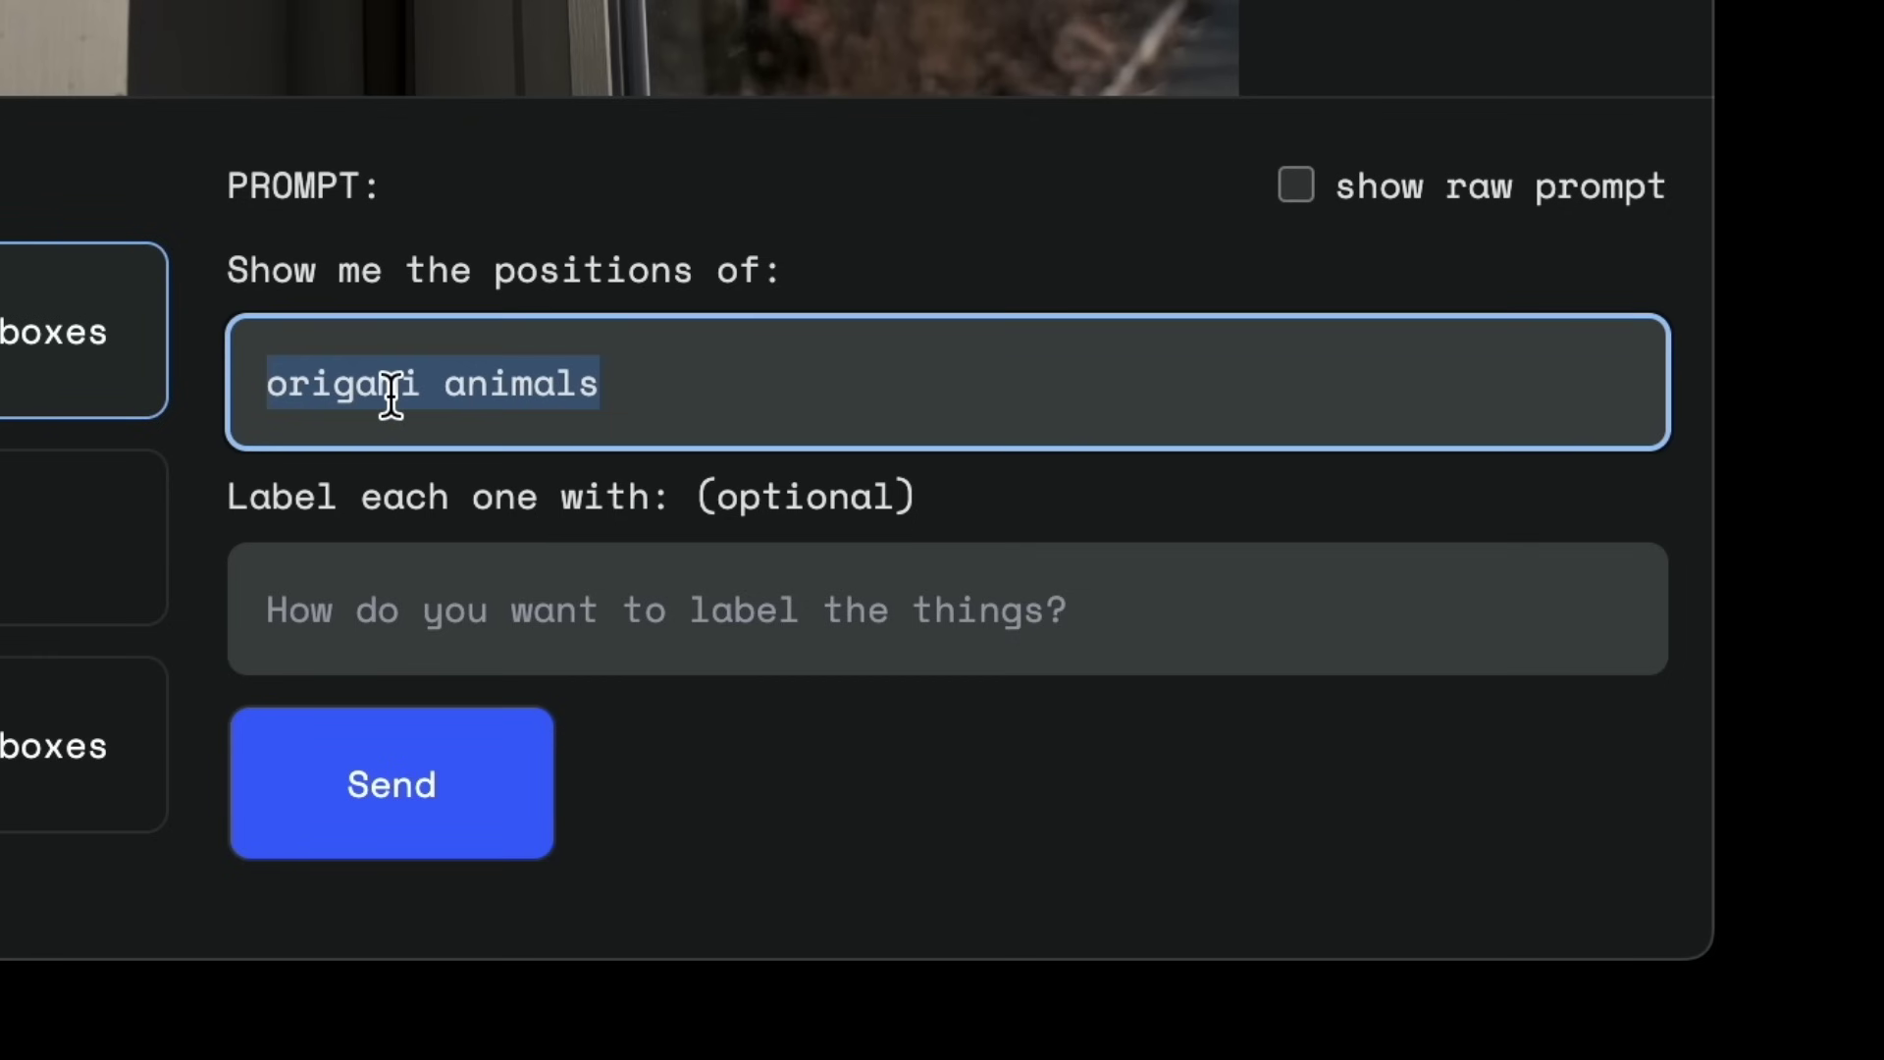
text(the fox's shadow)
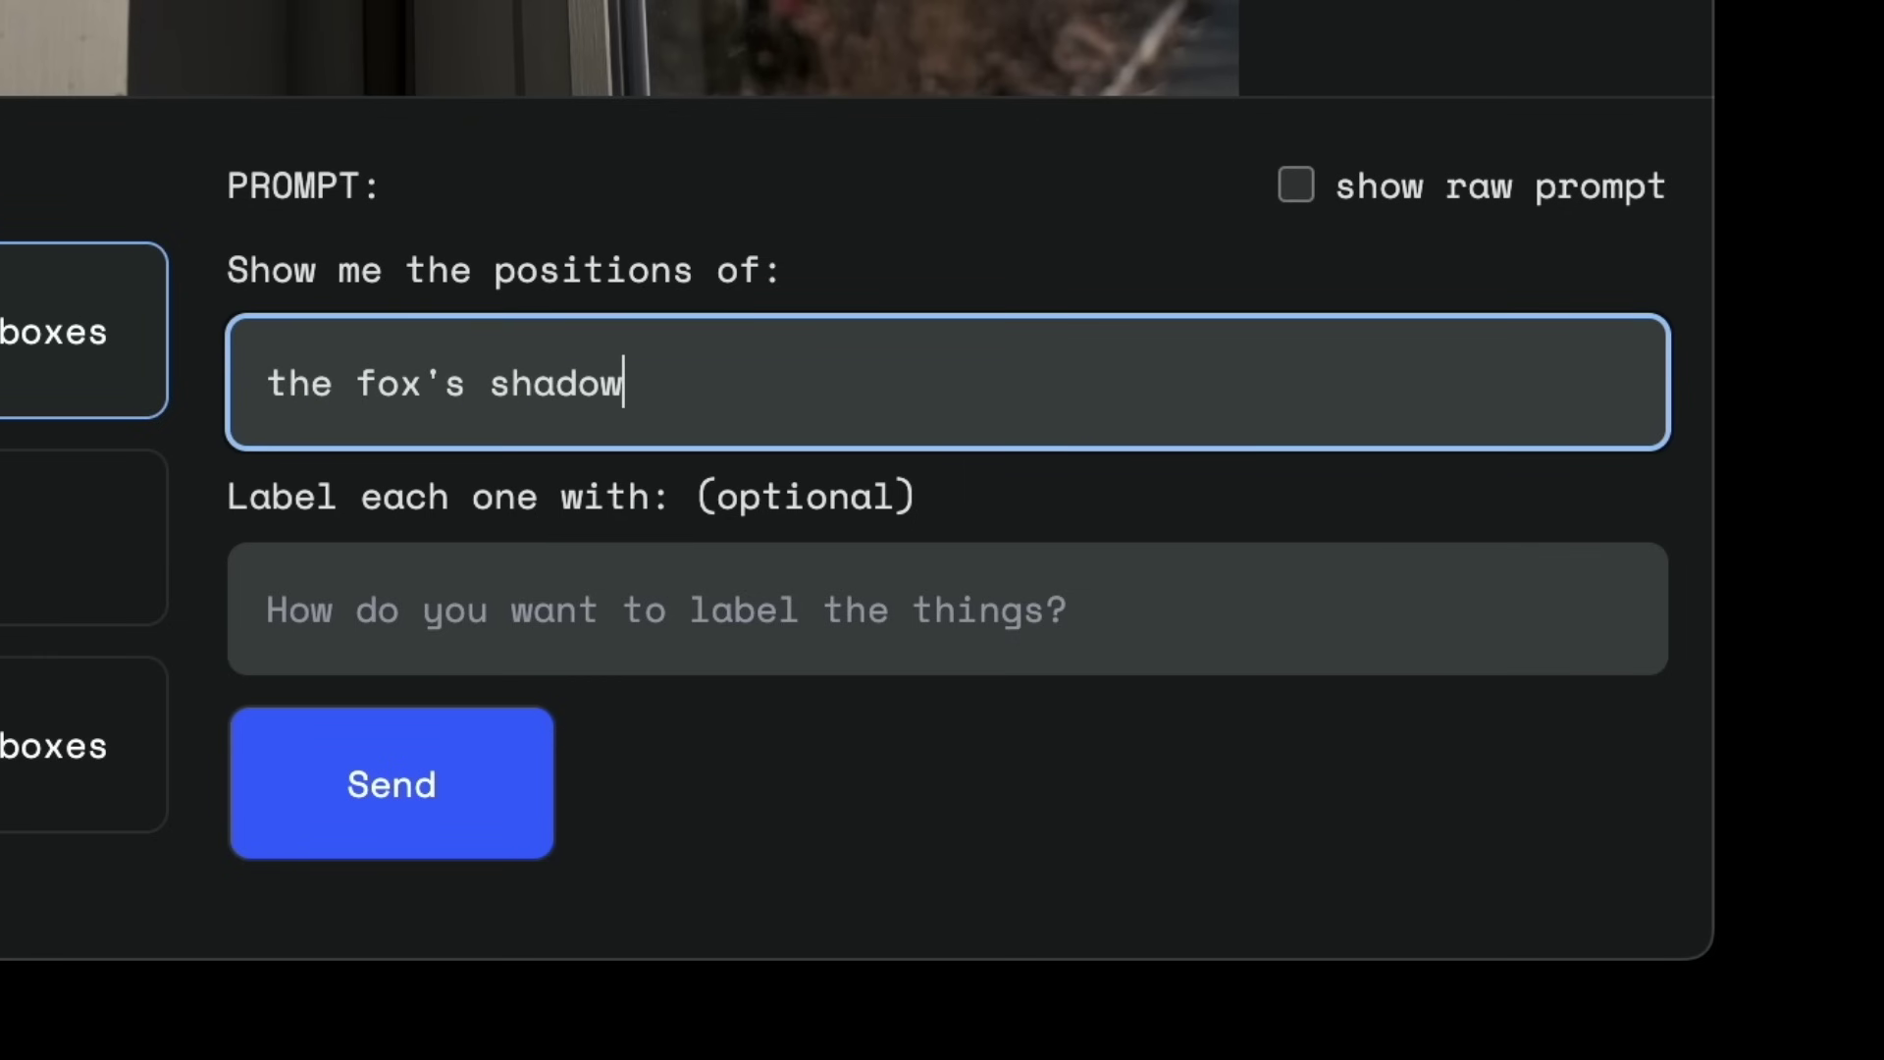
click(1179, 964)
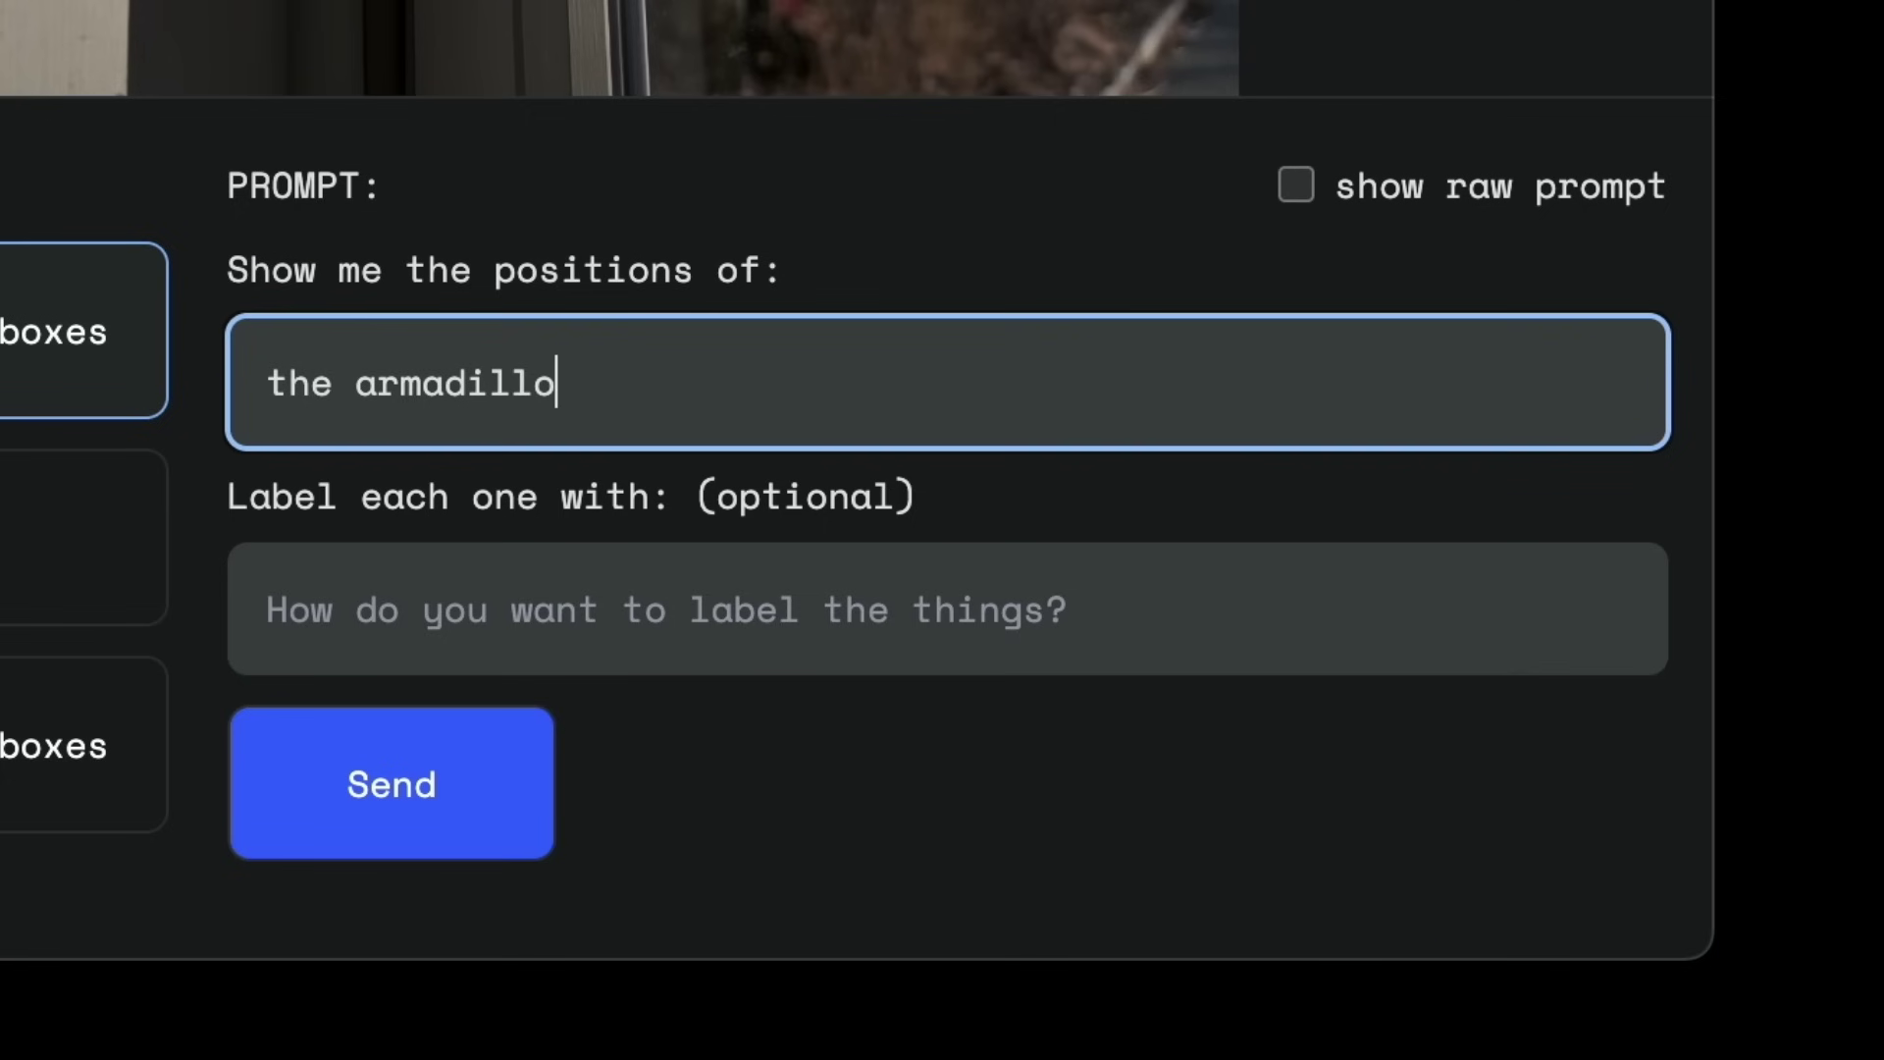
text('s shadow)
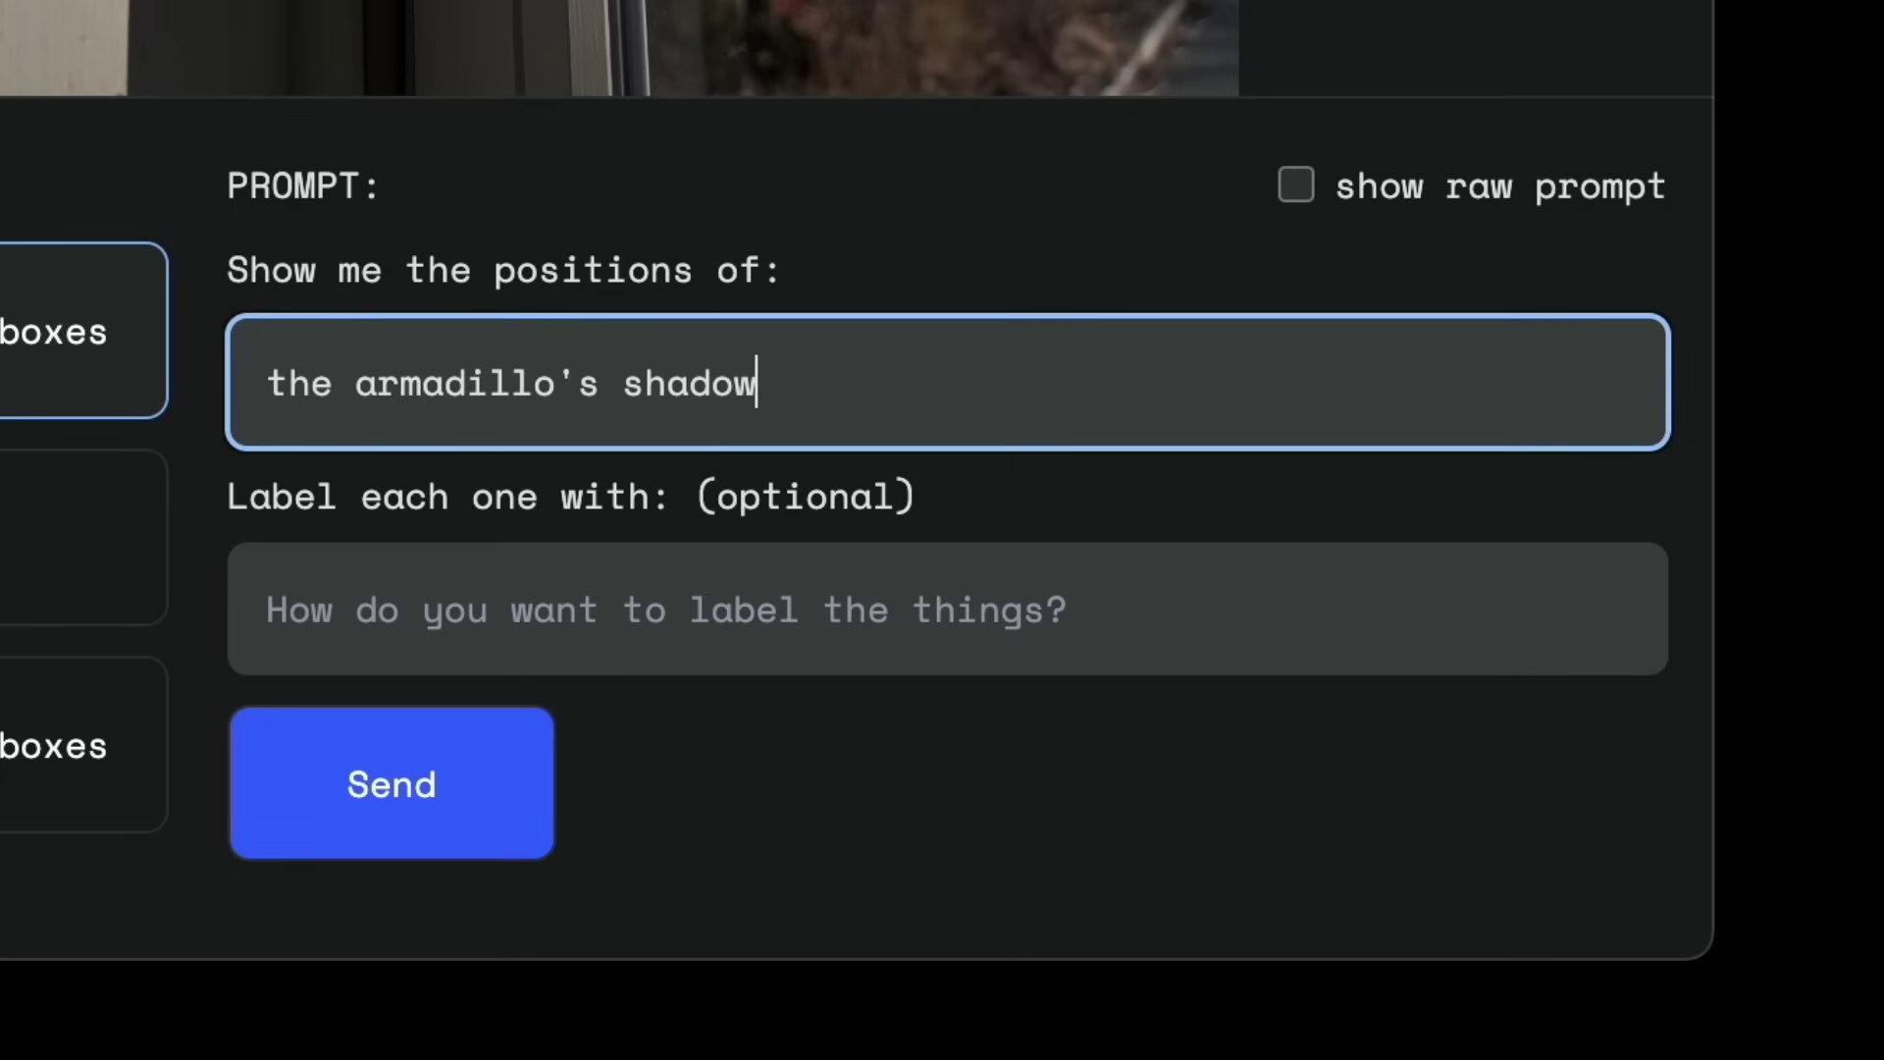
click(308, 855)
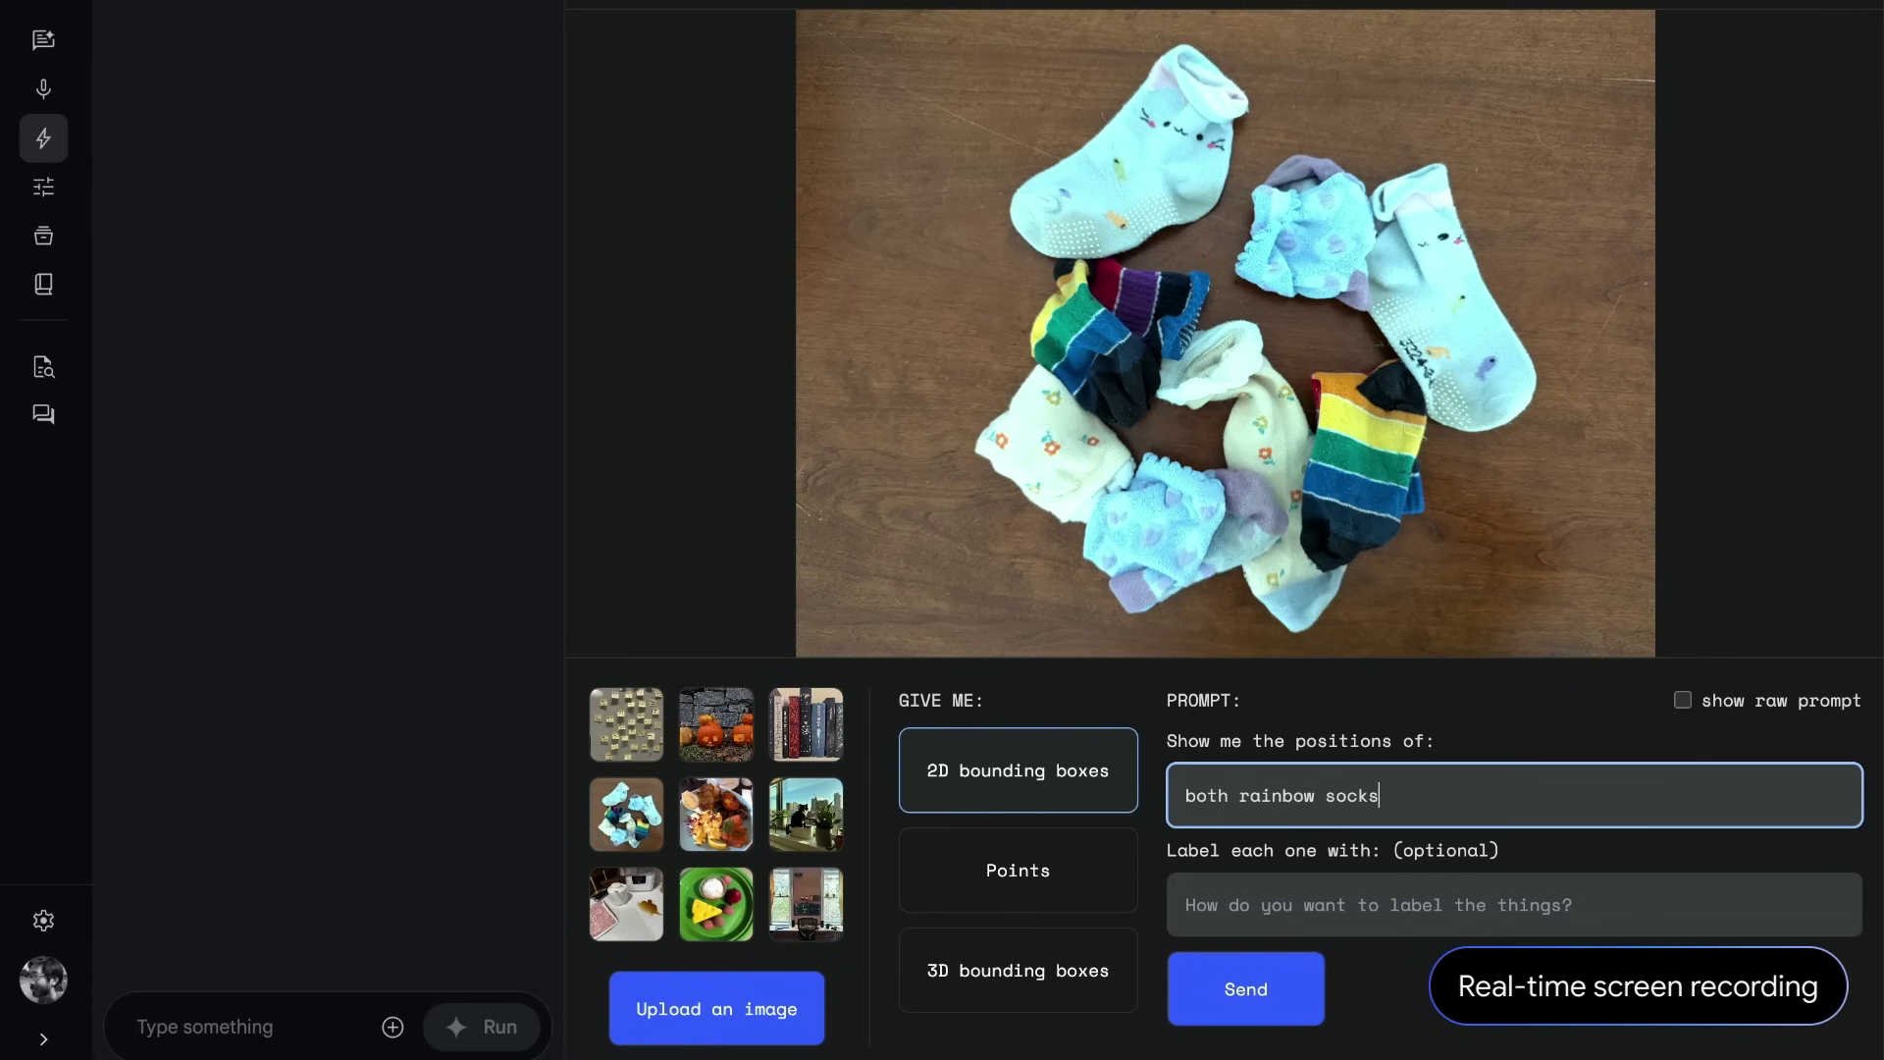
- Send the prompts 'both rainbow socks' and then 'socks with the face' for the socks photo
key(Return)
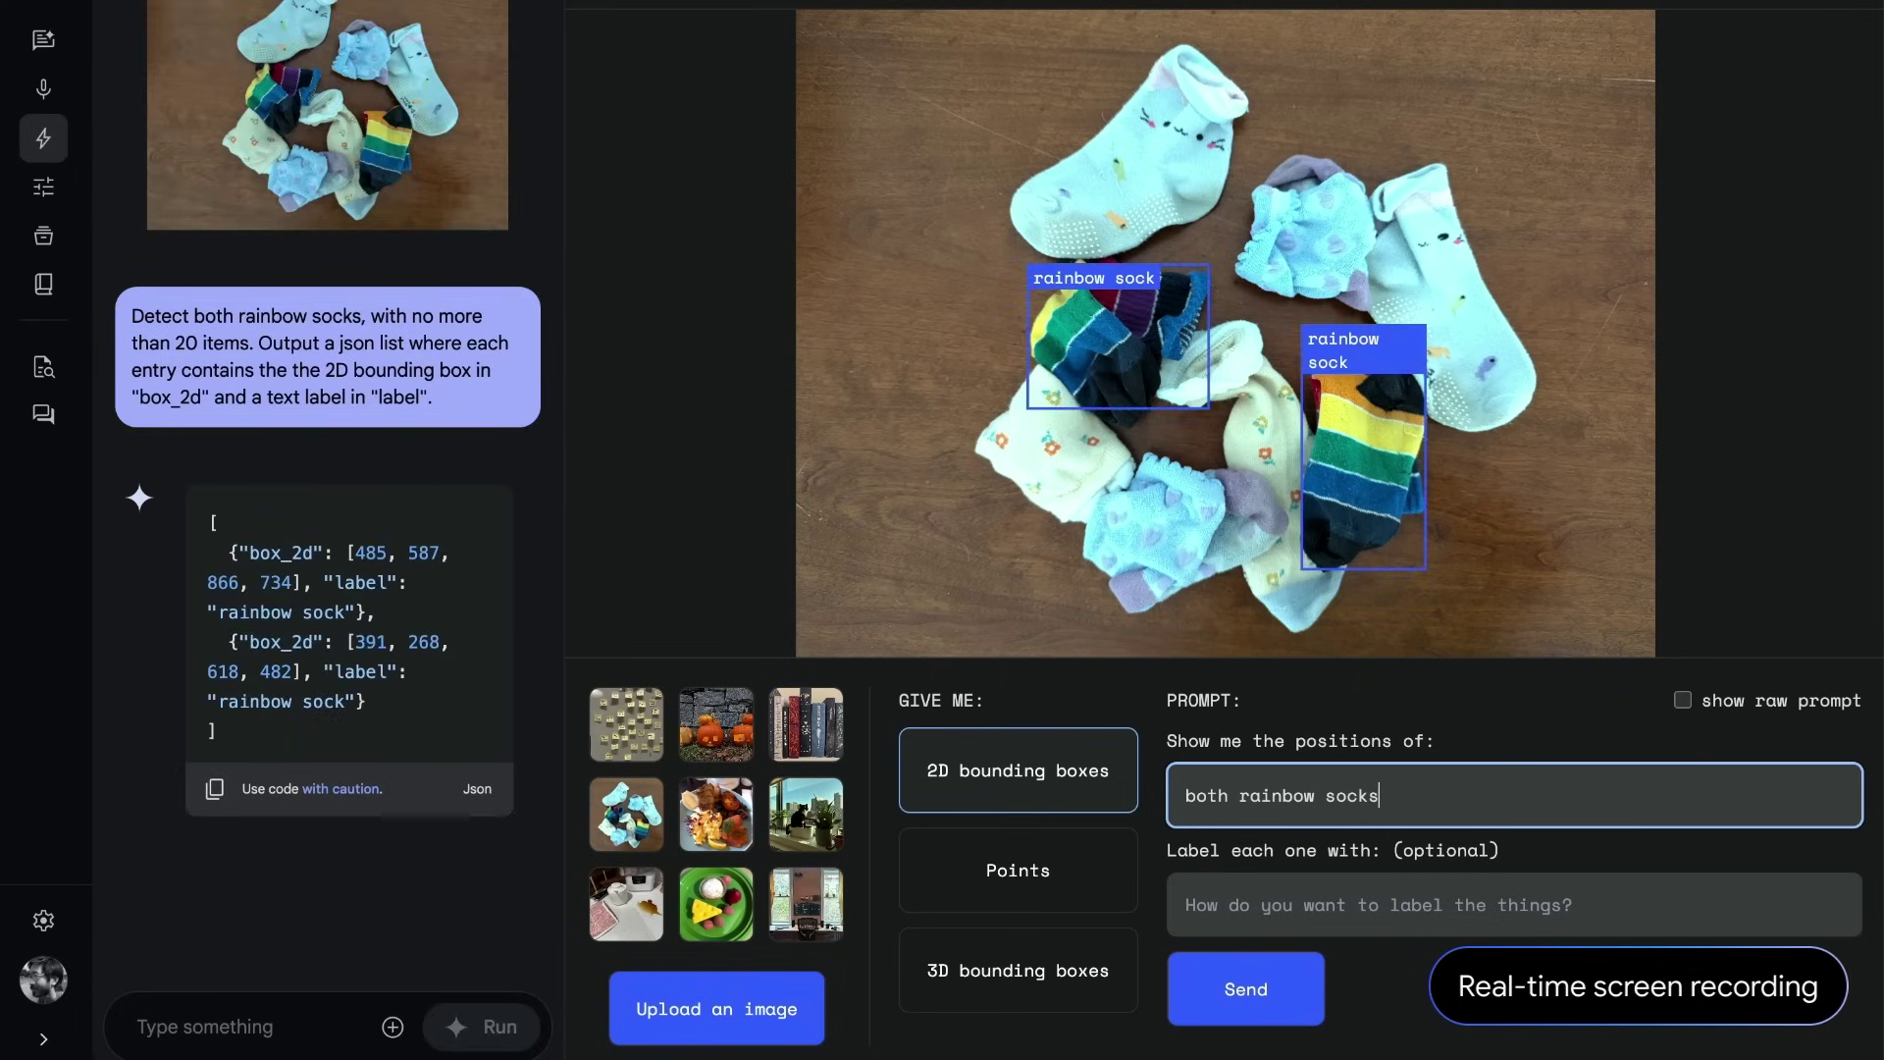
text(socks with )
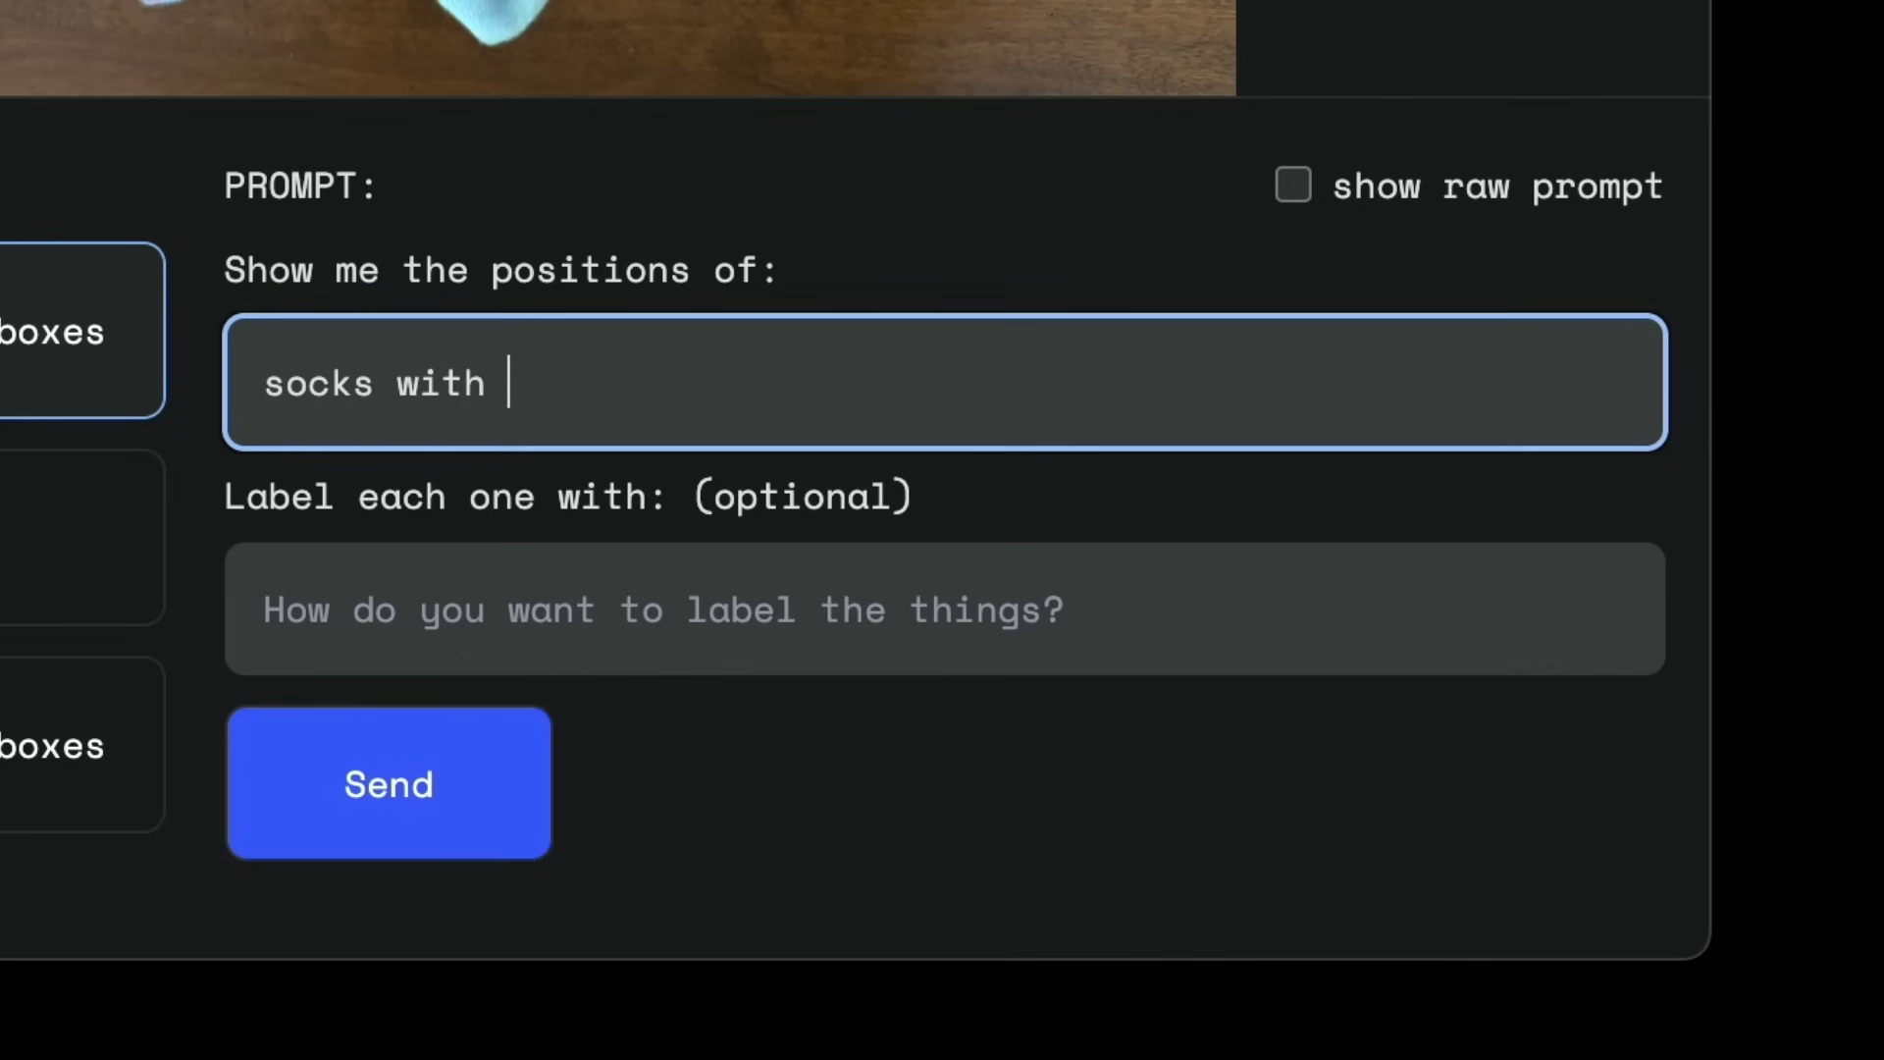
text(the face)
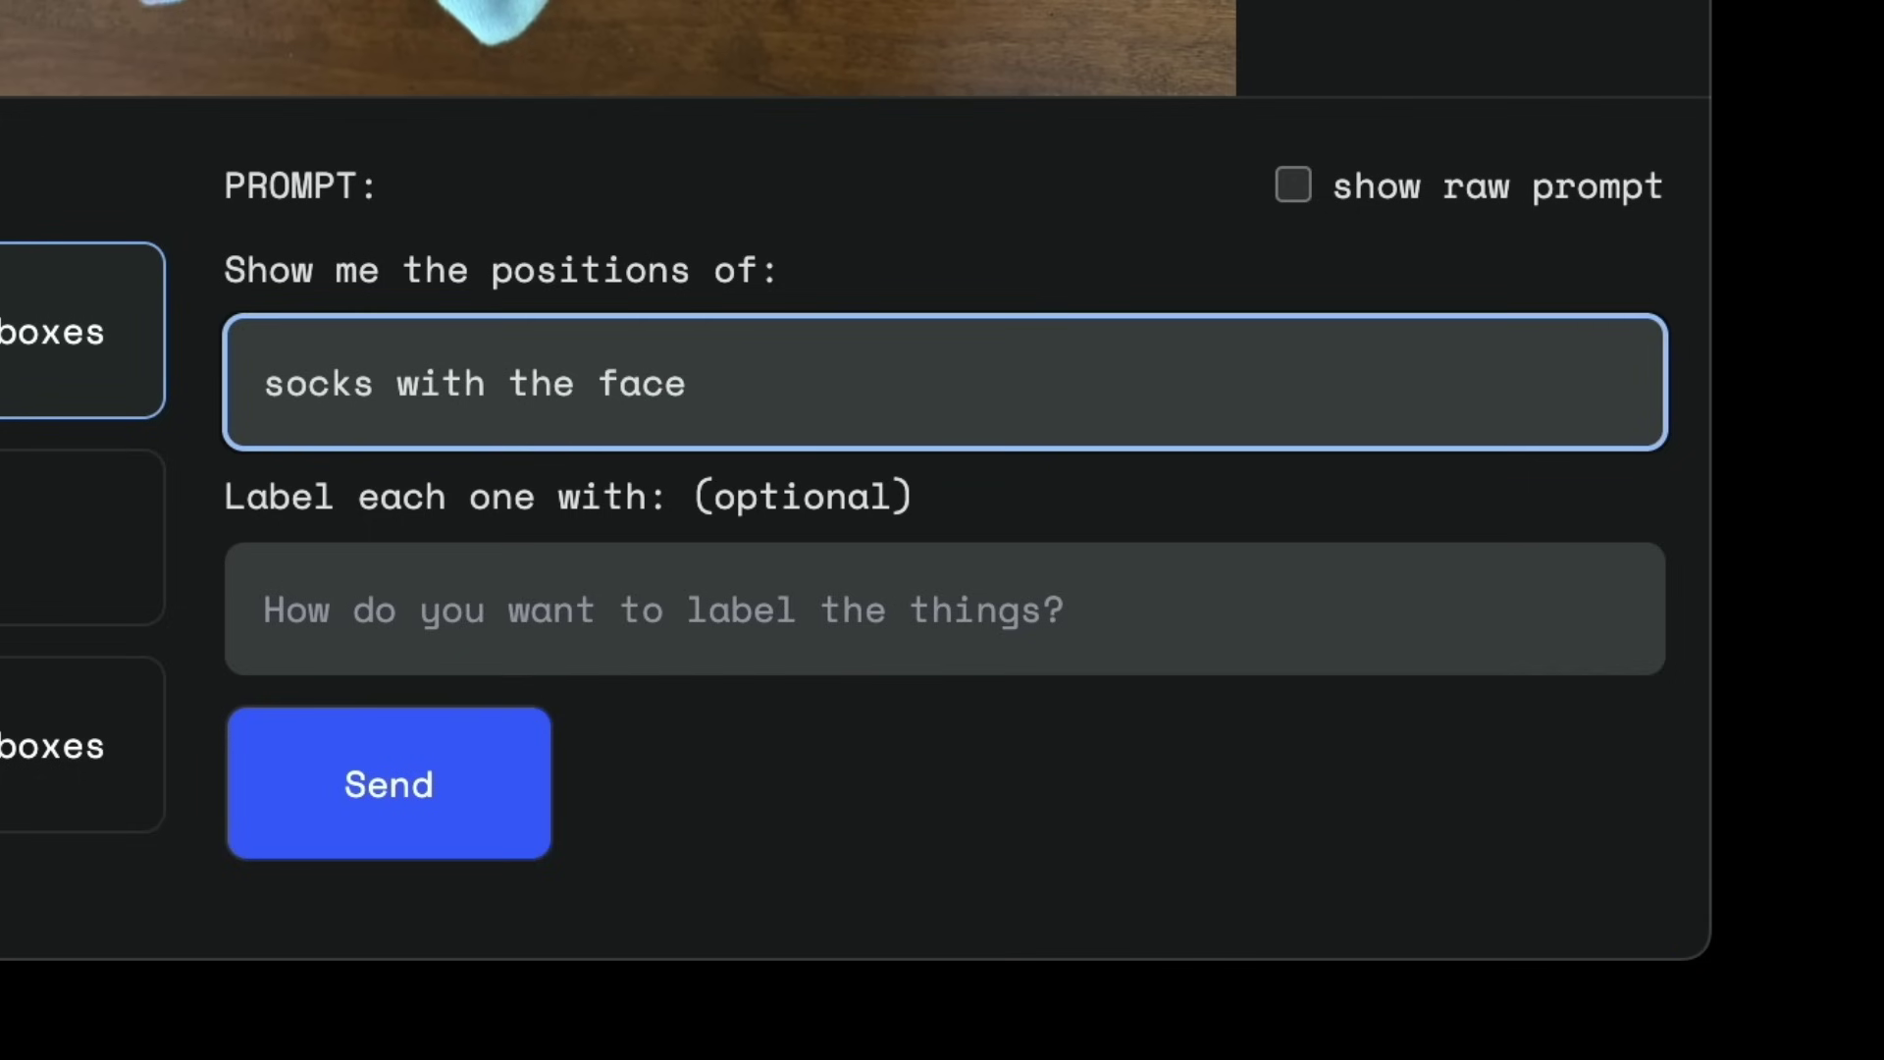
key(Return)
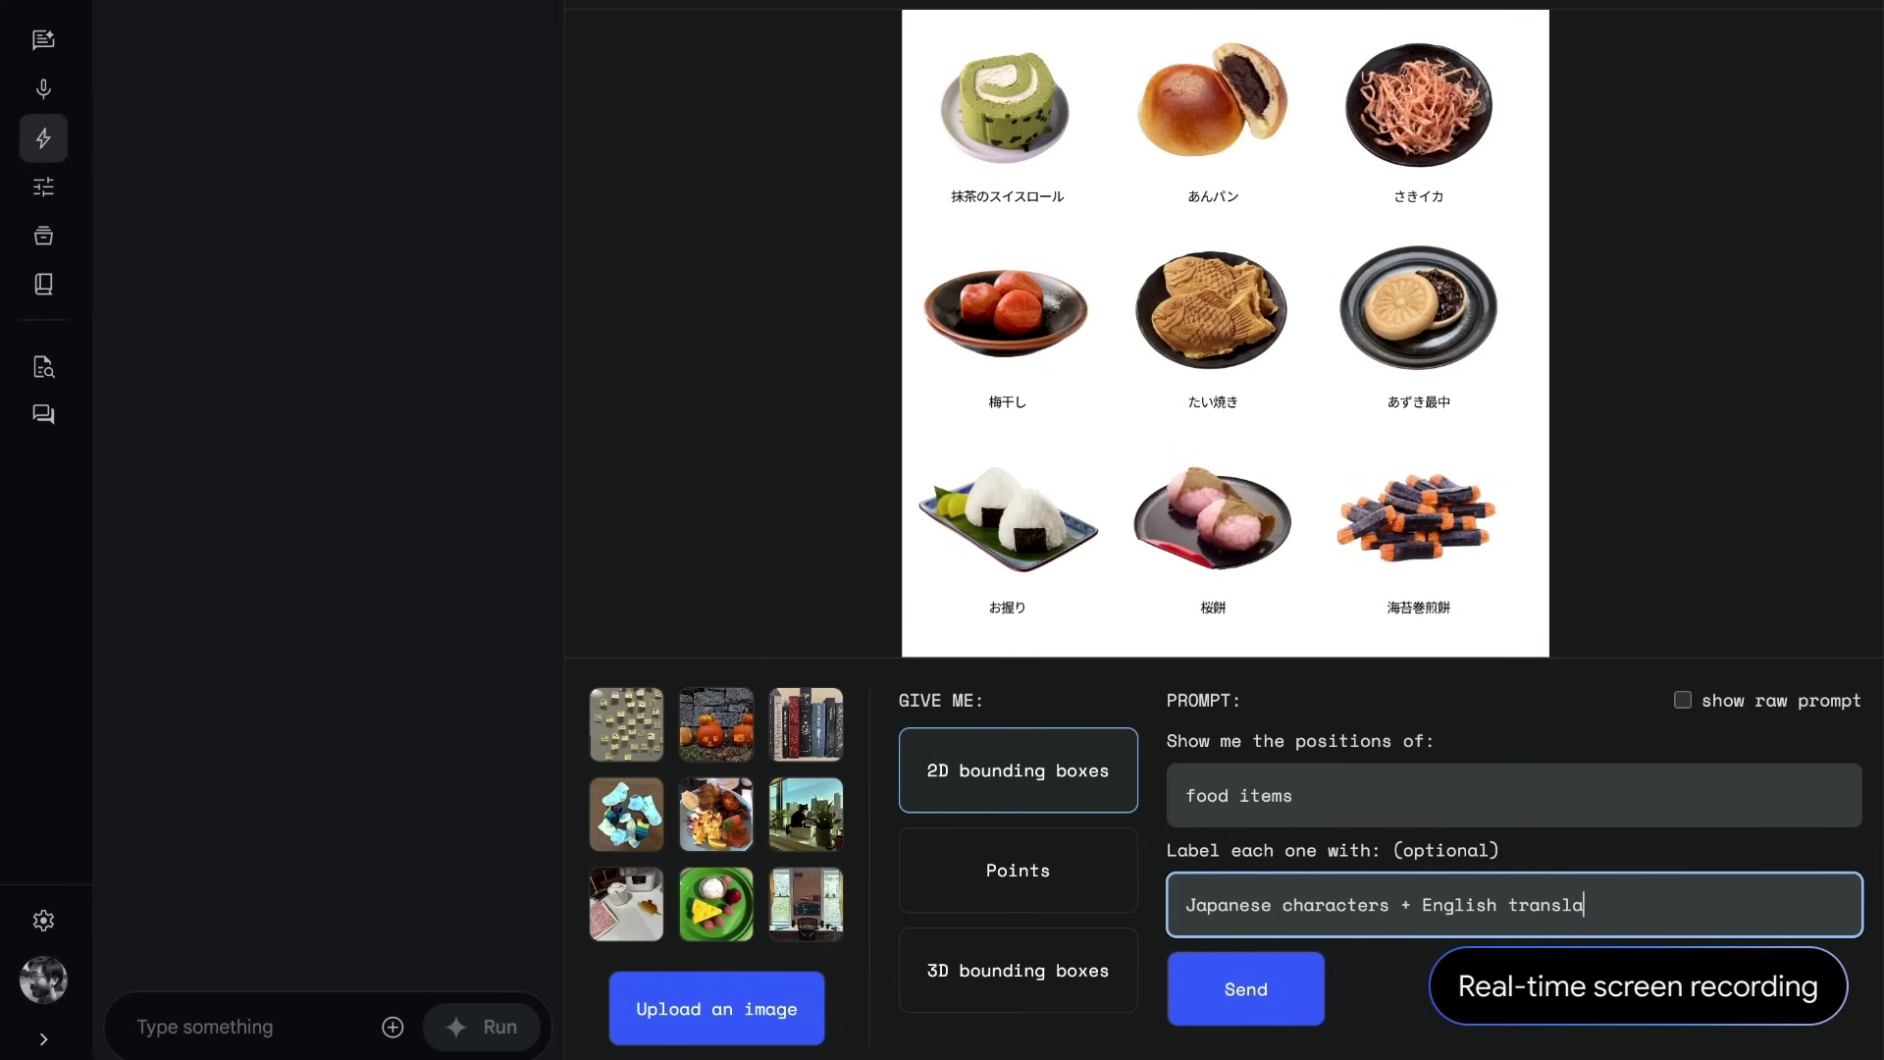
text(tion)
- Request boxes for 'food items' labelled 'Japanese characters + English translation'
key(Return)
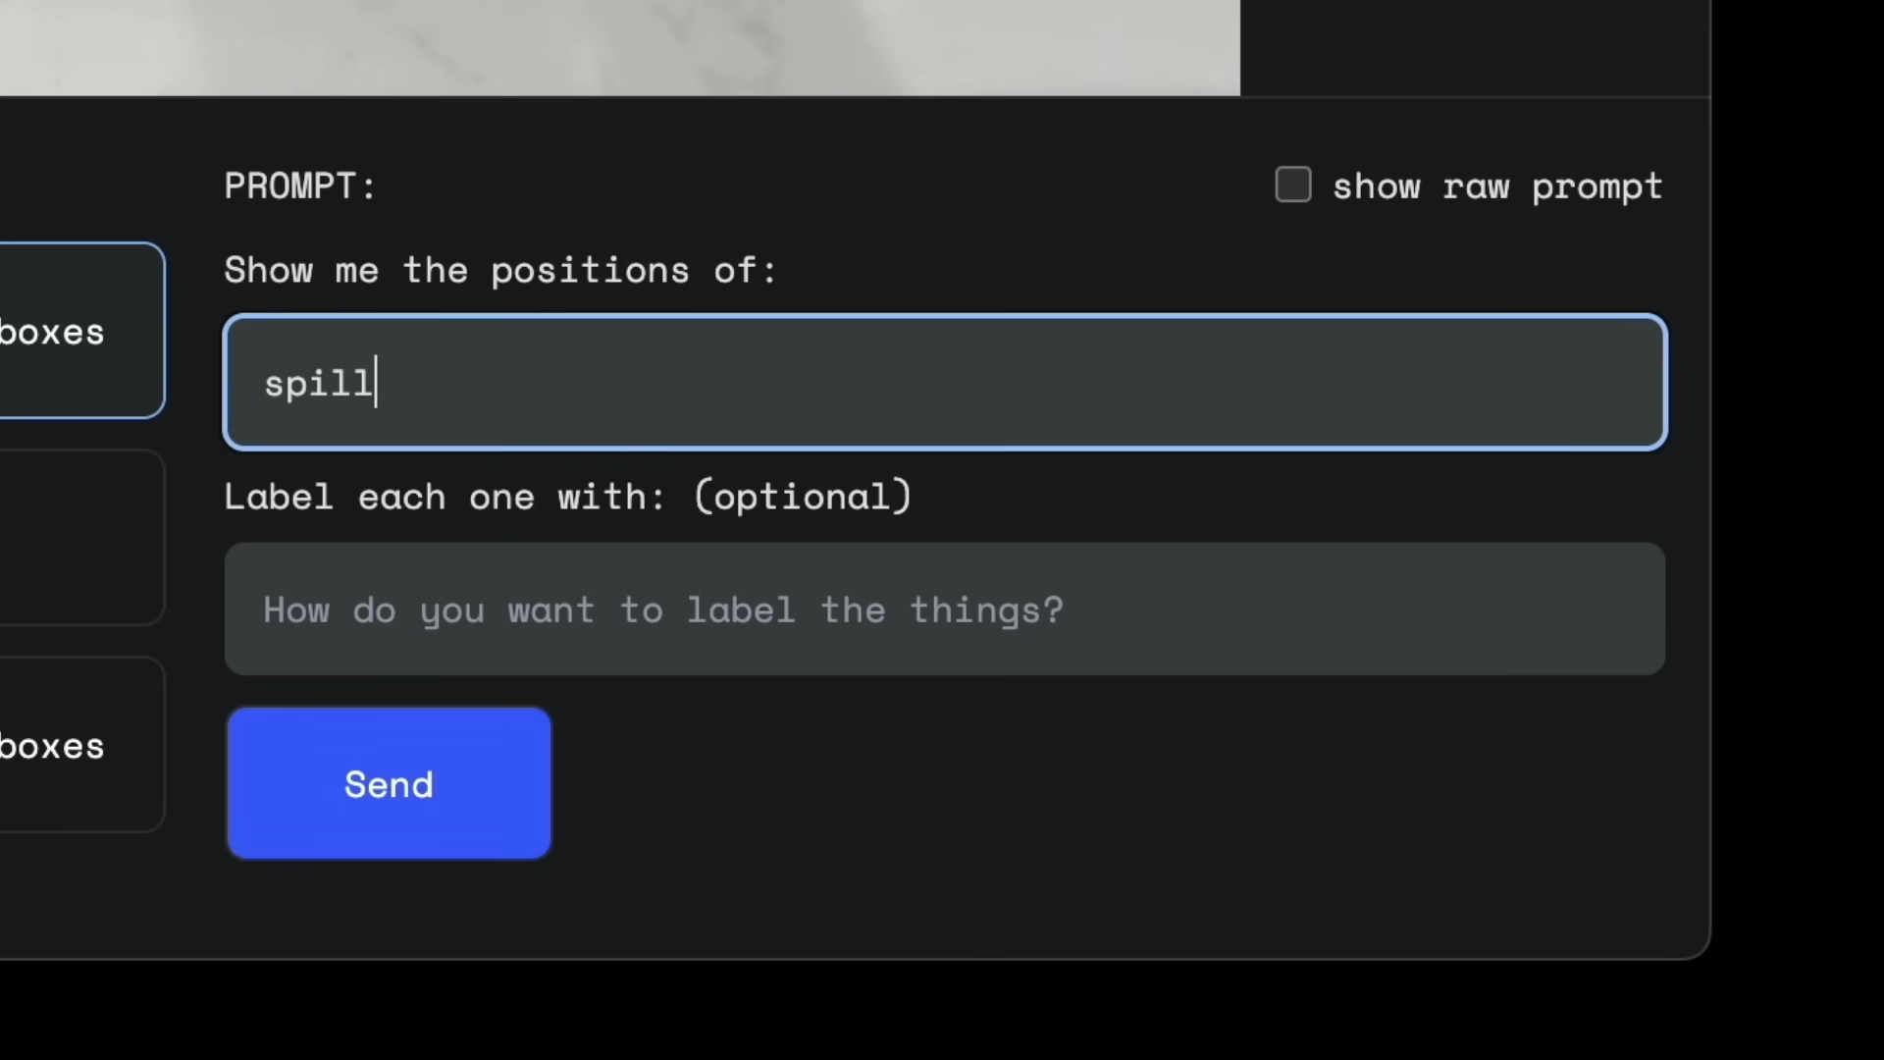
- Send 'spill', then request 'how to clean it' with 'explanation' labels
key(Return)
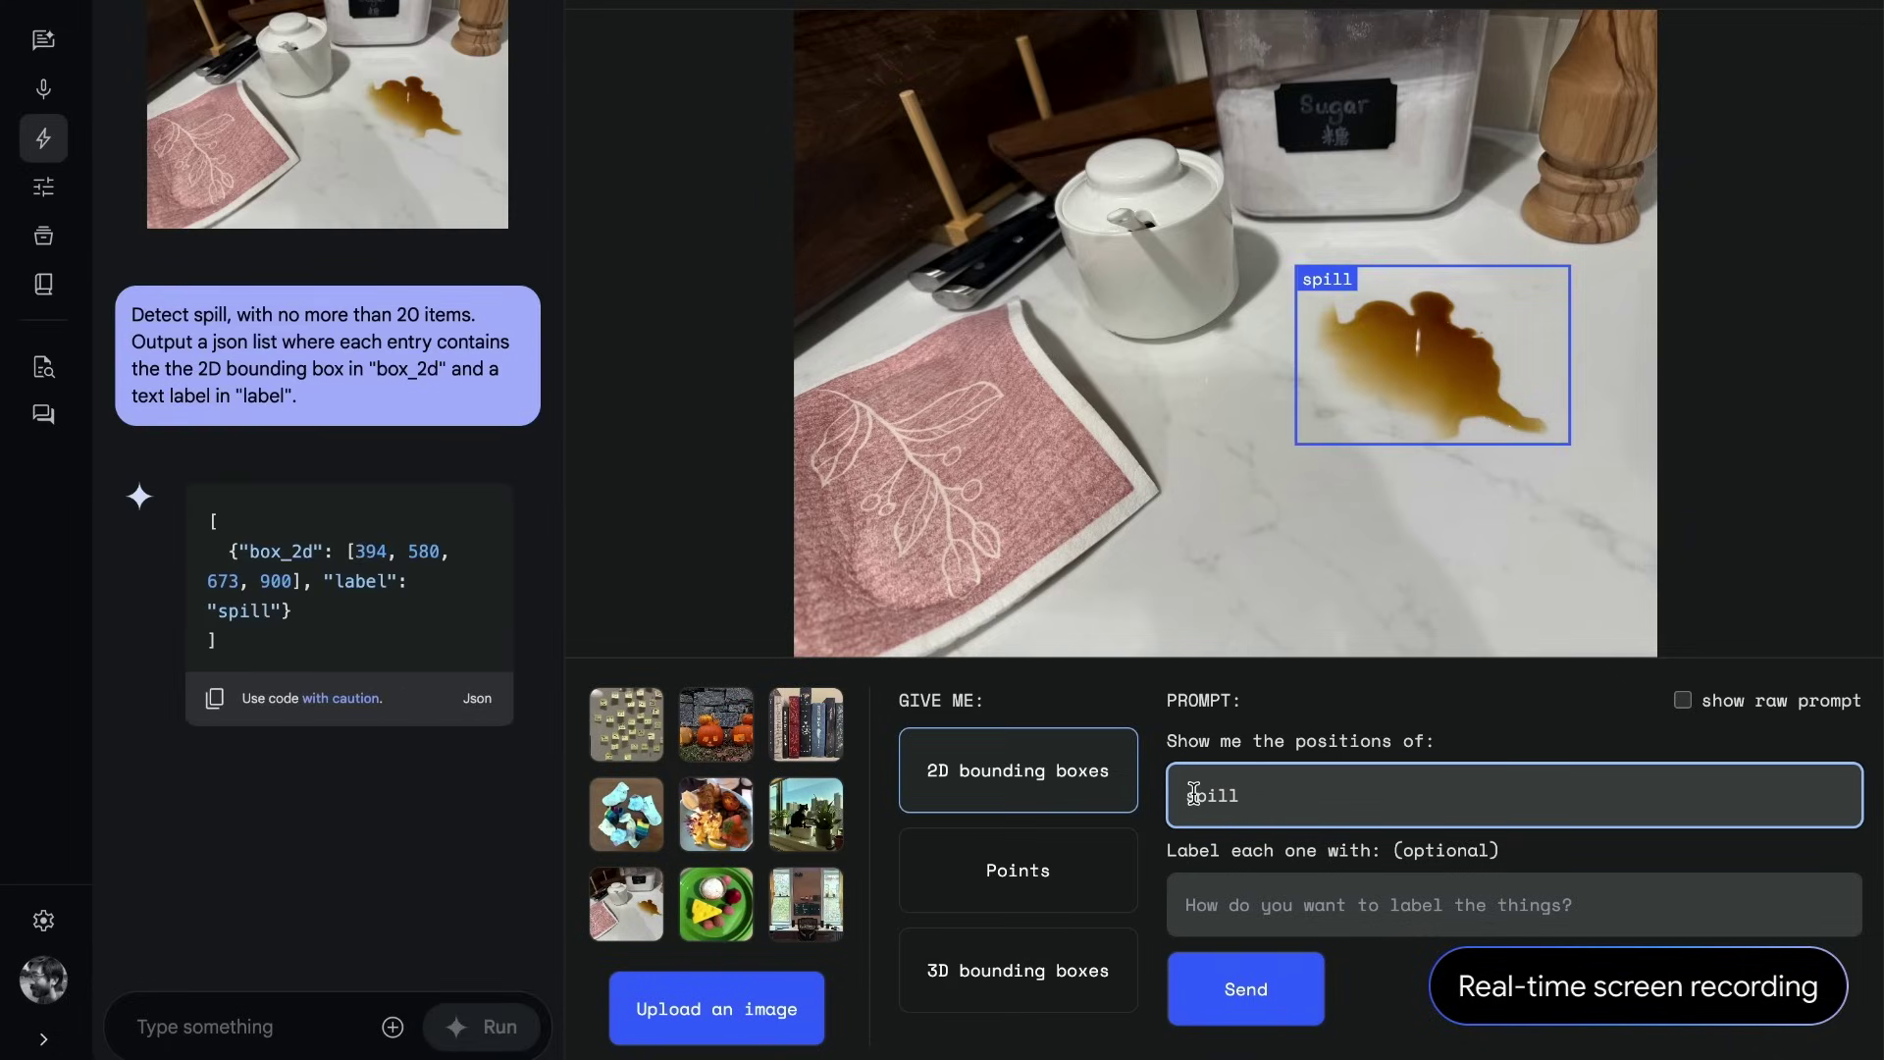
text(how to clean it)
key(Tab)
text(explana)
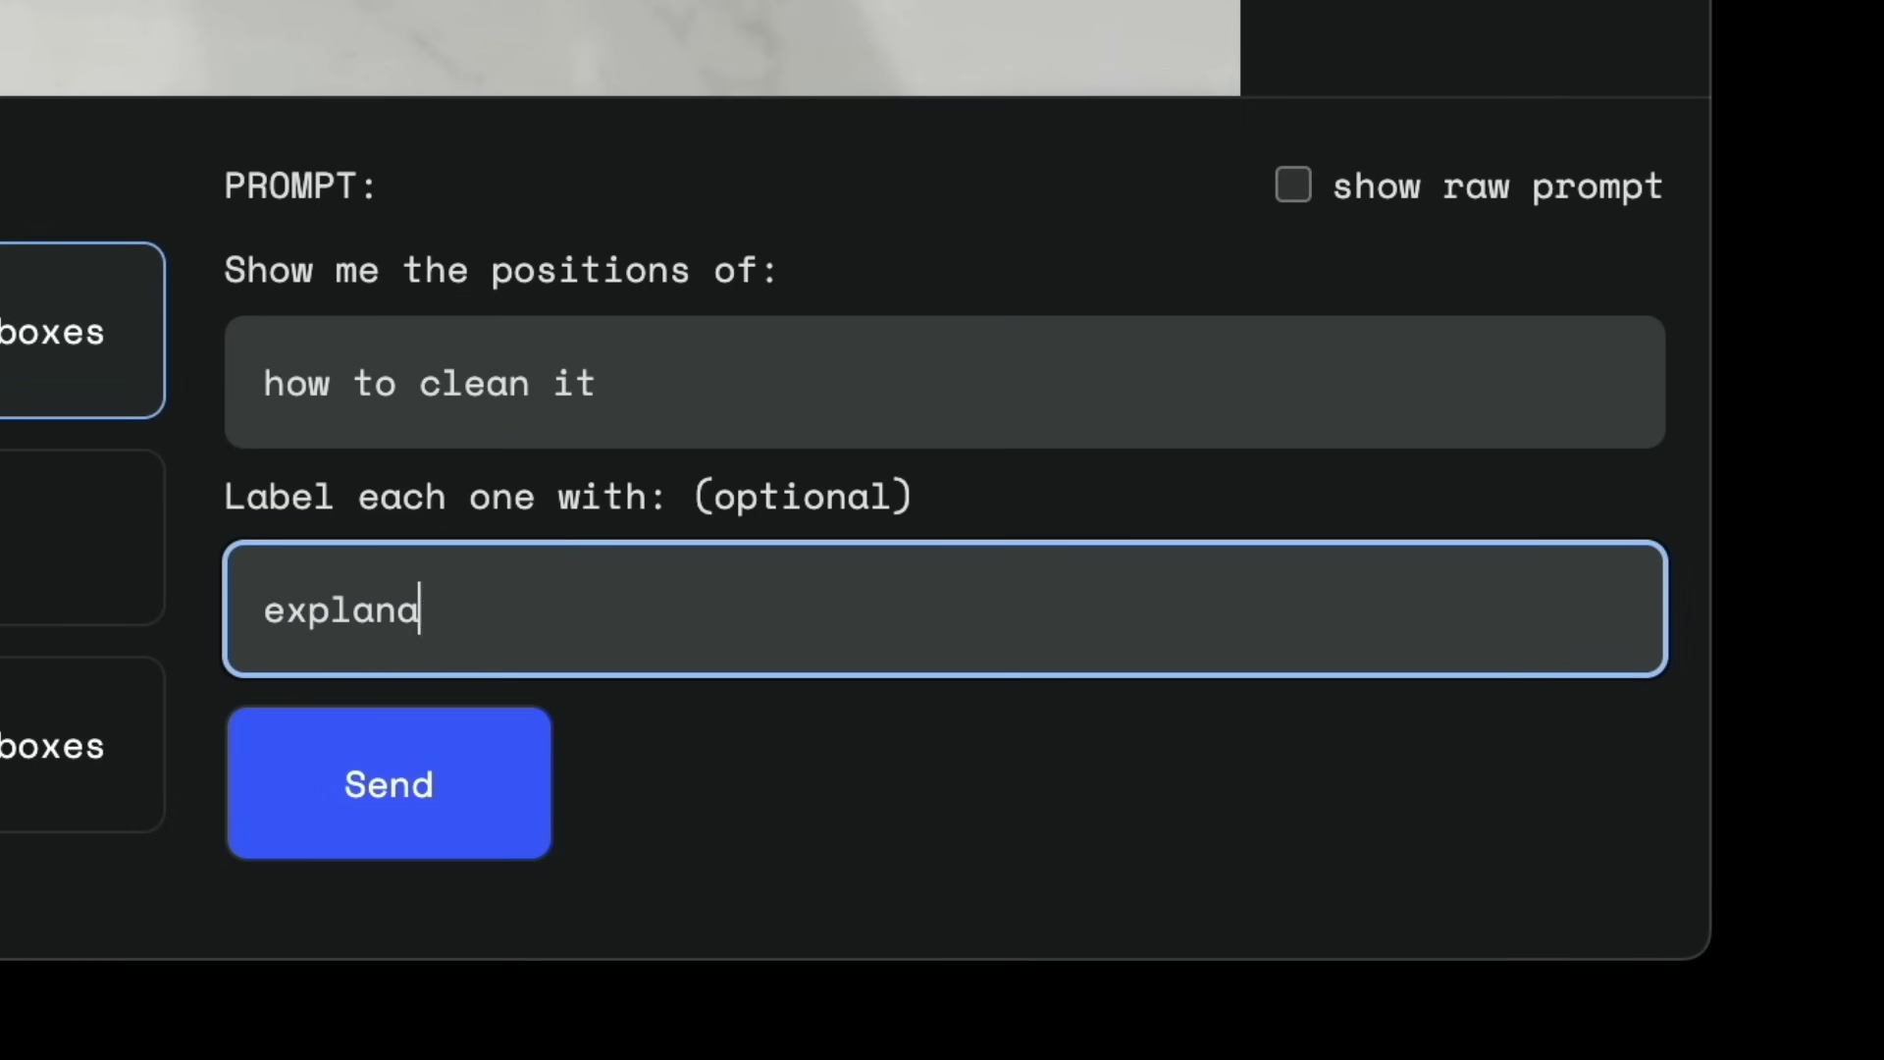
text(tion)
key(Return)
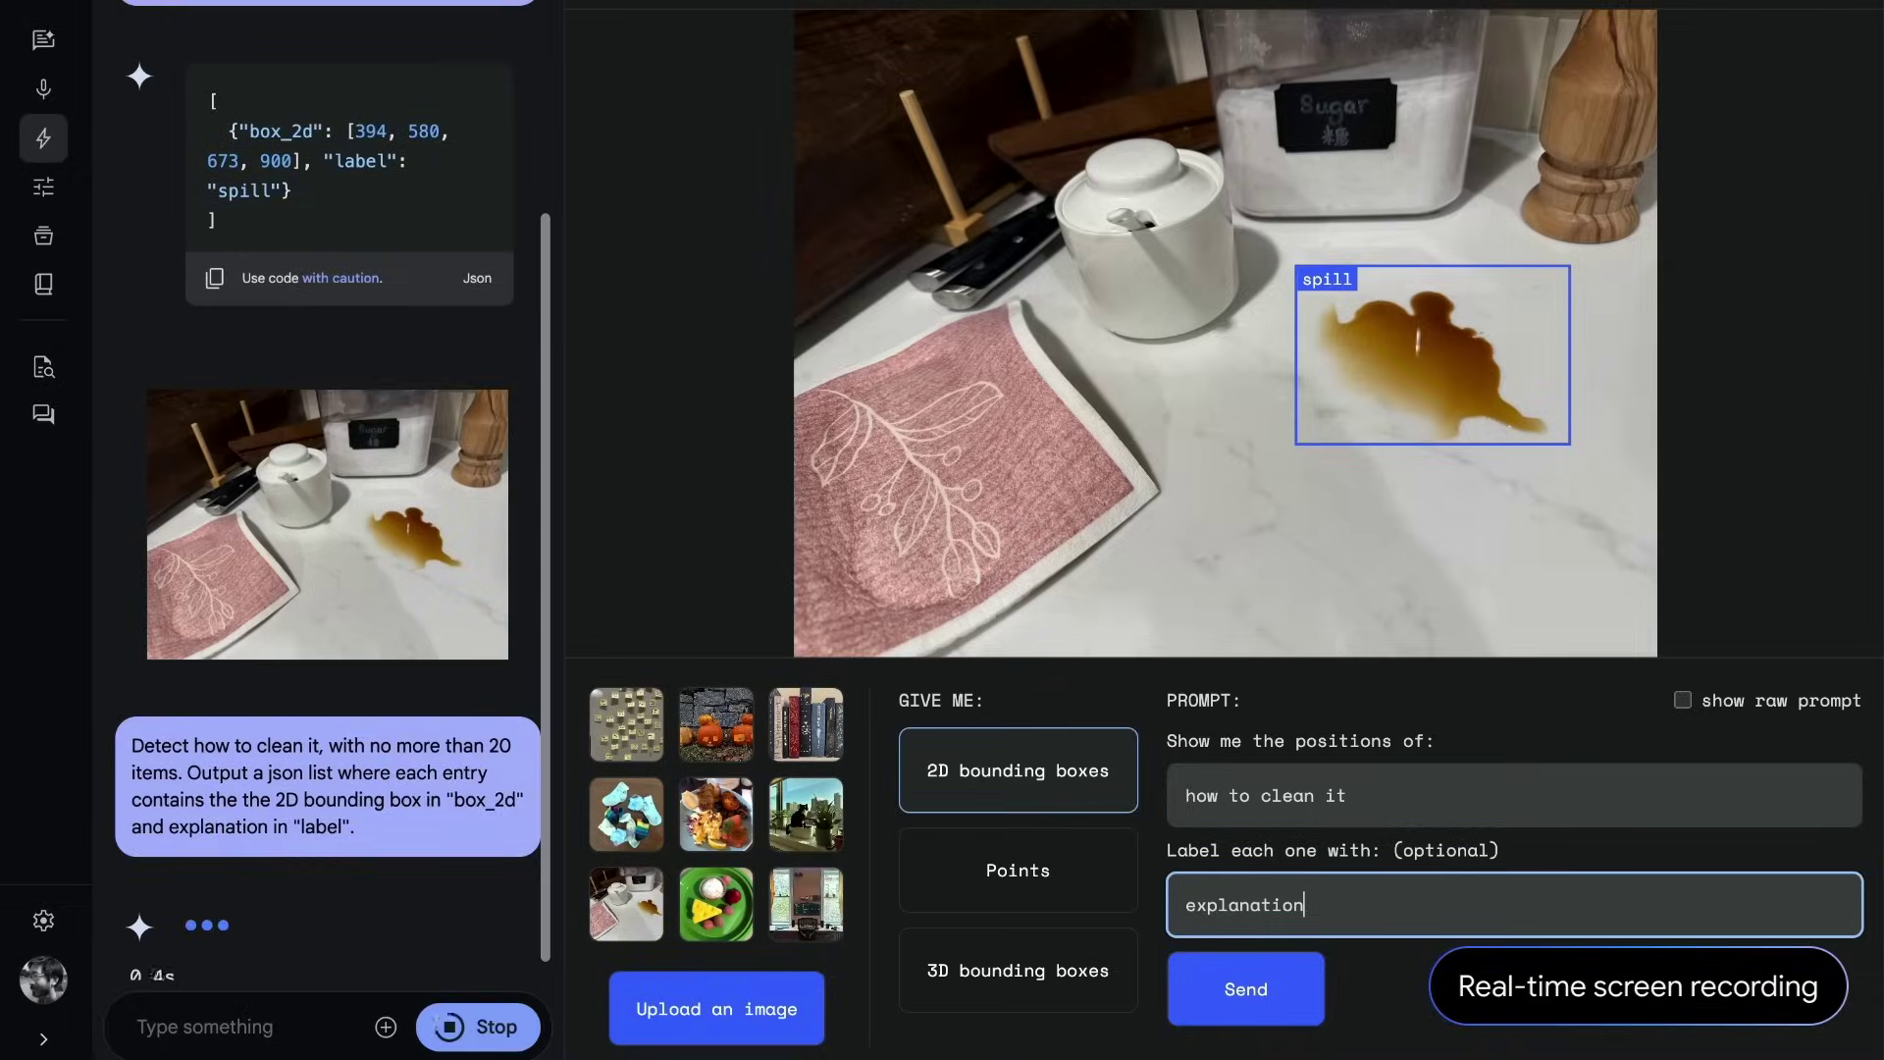